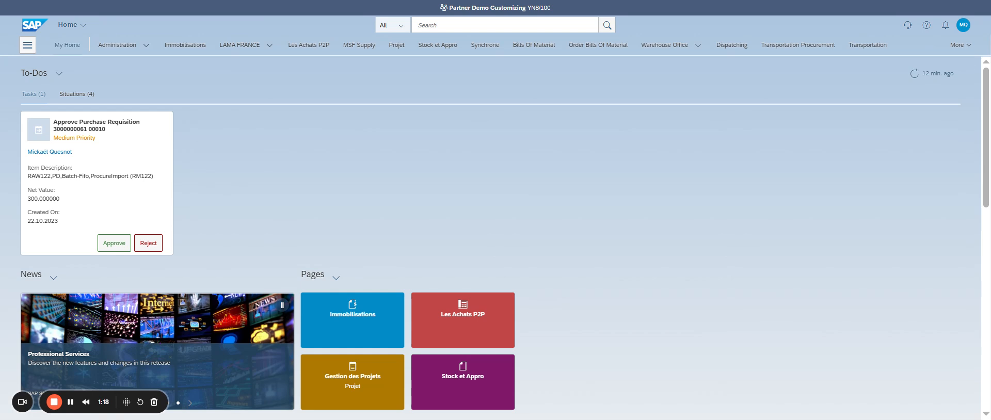
Search for Manage Product Master Data and open the matching app.
click(510, 26)
text(Manage Product Master Data)
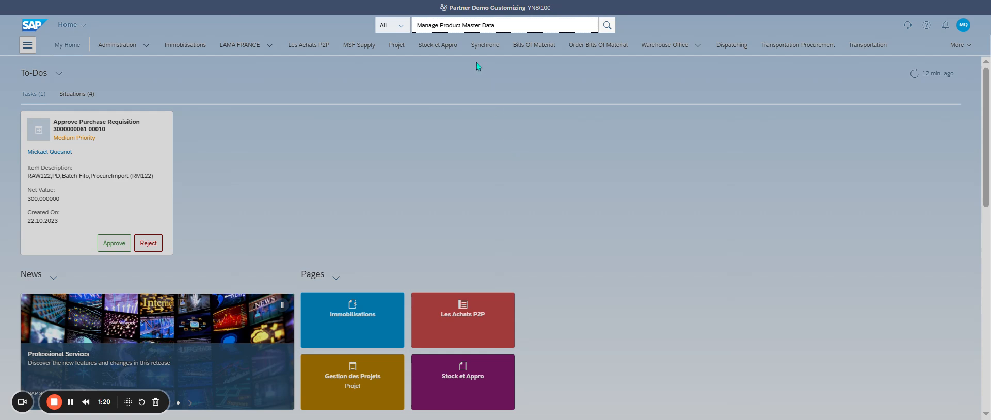
click(510, 77)
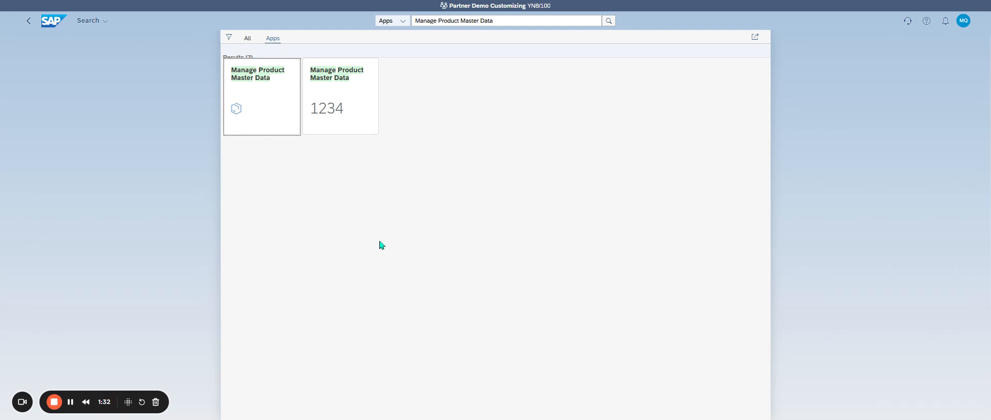
click(271, 109)
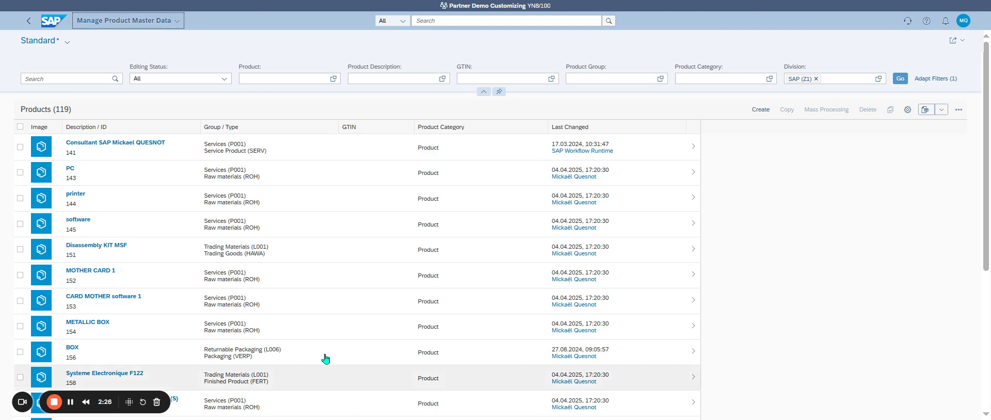
Start a new product master data record and enter the description Raw Material Cocoa.
click(755, 115)
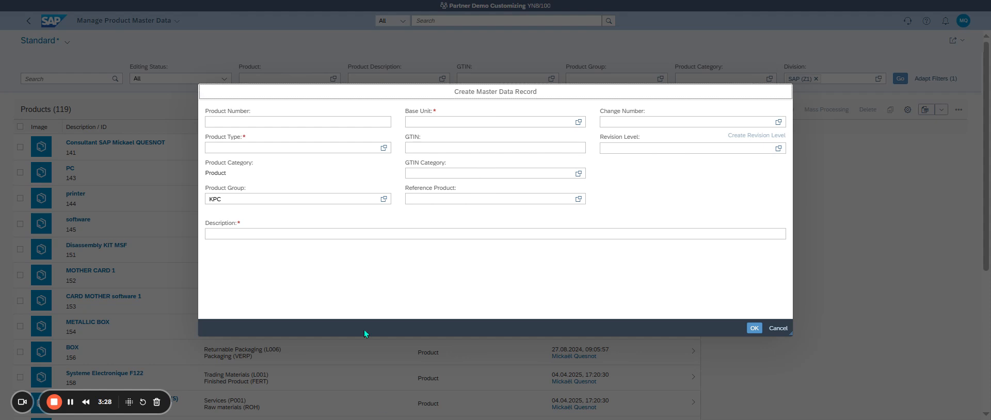
click(384, 149)
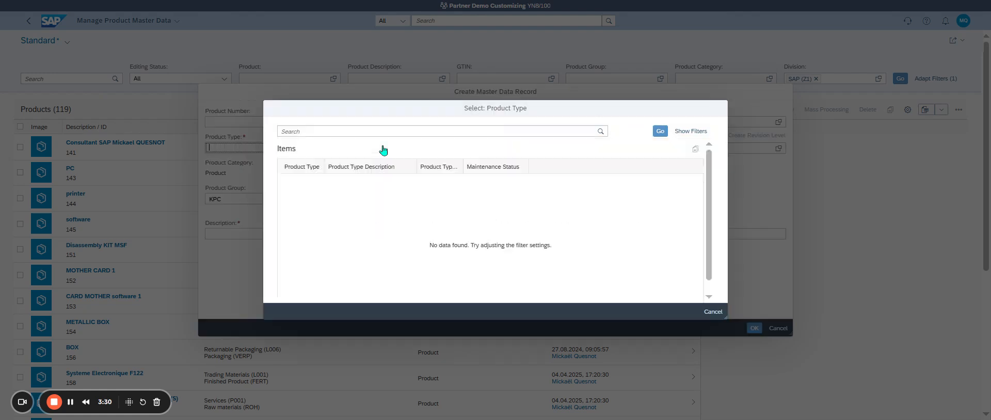
click(712, 312)
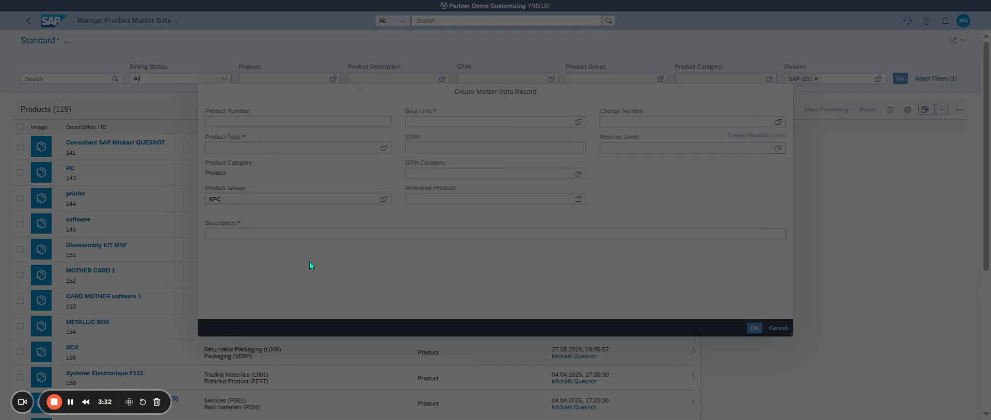
click(281, 234)
text(Raw Material Cocoa)
click(458, 419)
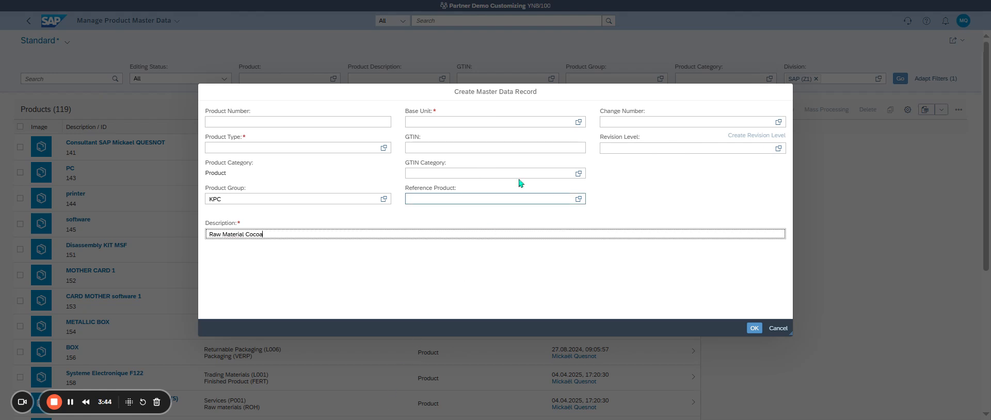
Set the product's base unit to Kilogram (KG) and its product type to Raw materials (ROH).
click(564, 122)
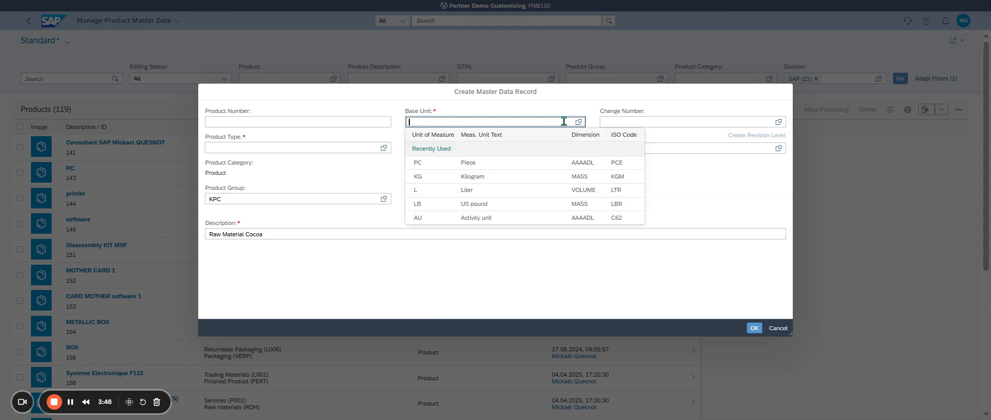
click(560, 175)
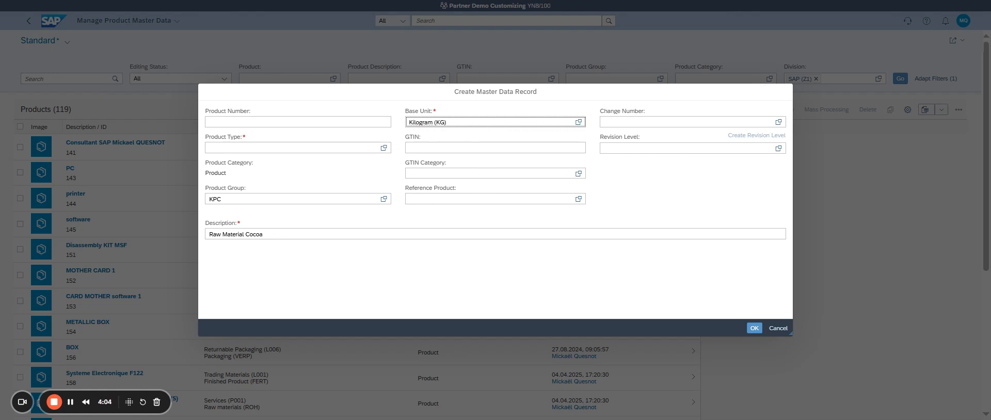
triple_click(243, 233)
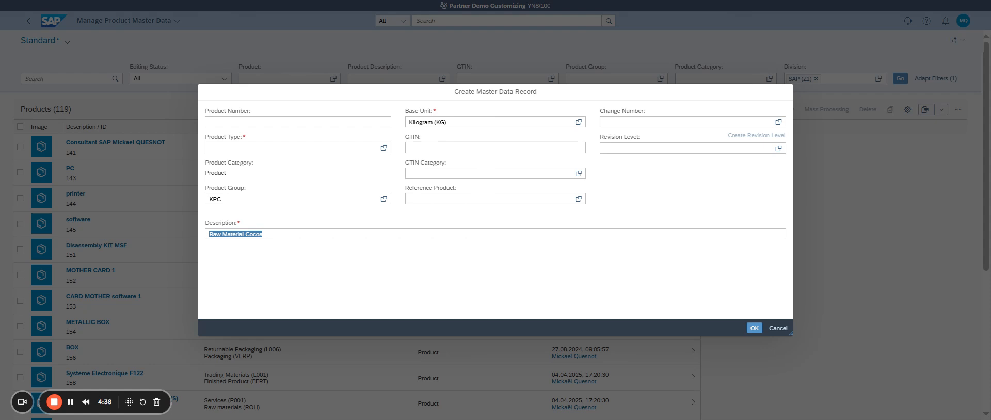
click(386, 149)
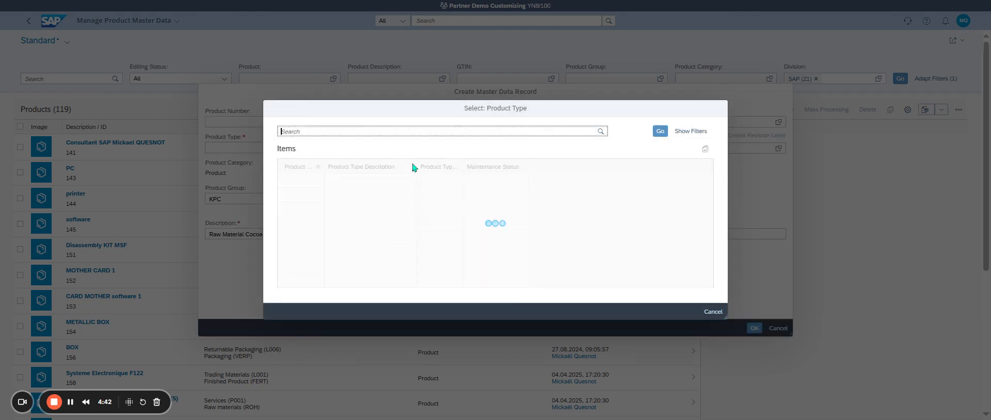
scroll(441, 200, down, 5)
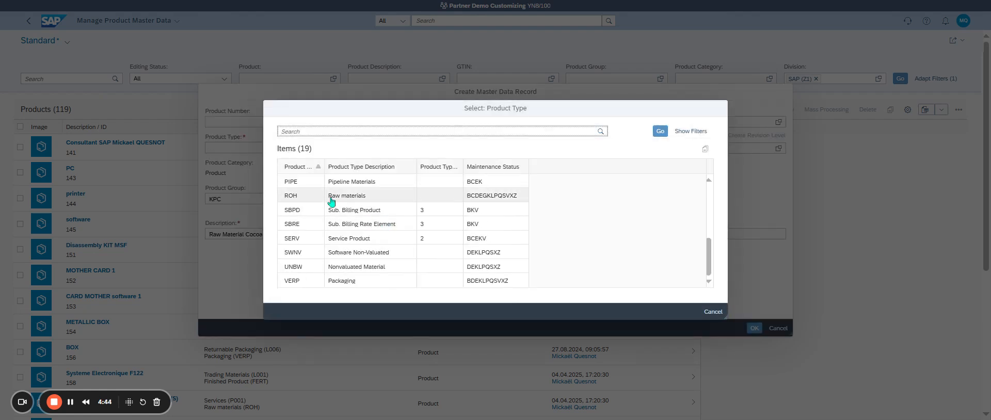
click(332, 200)
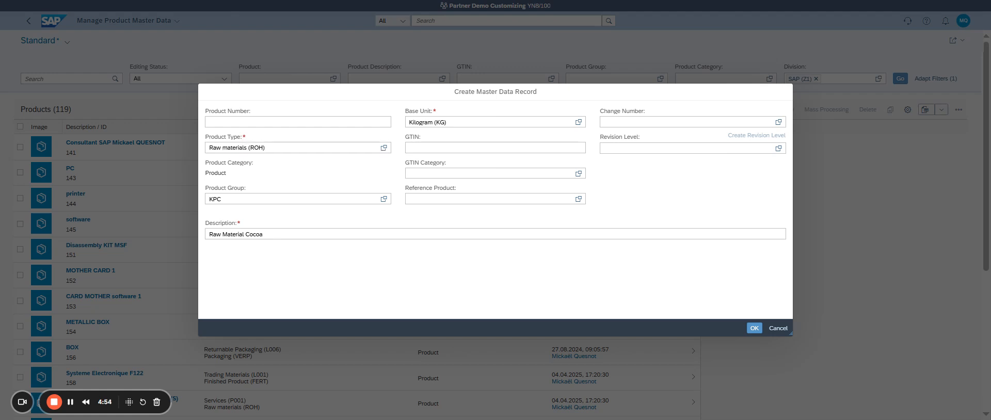
Change the product group to Raw Materials (L002) and confirm the new master data record.
click(384, 199)
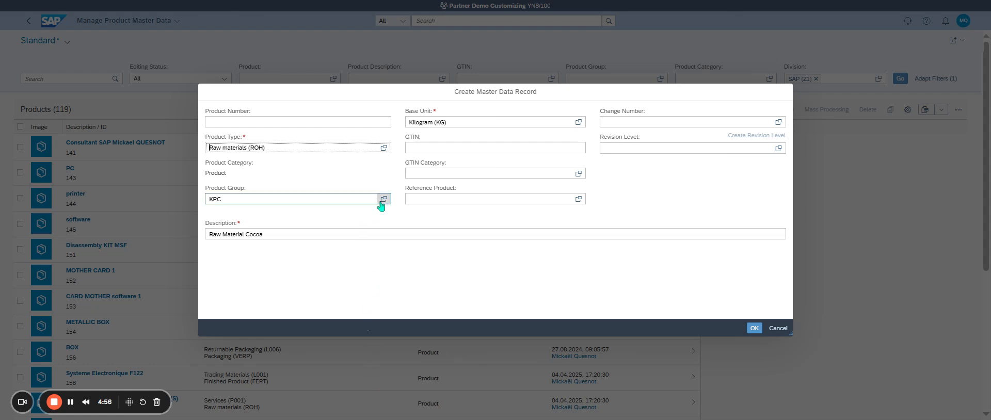
scroll(397, 222, down, 5)
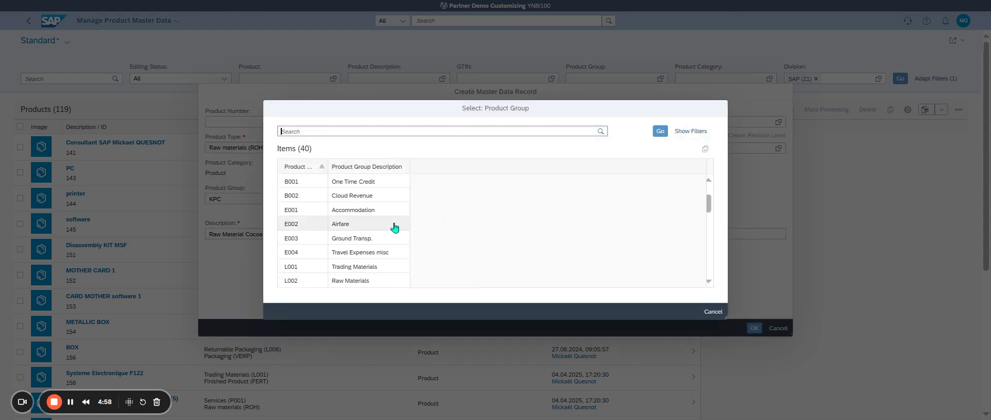
scroll(382, 242, down, 4)
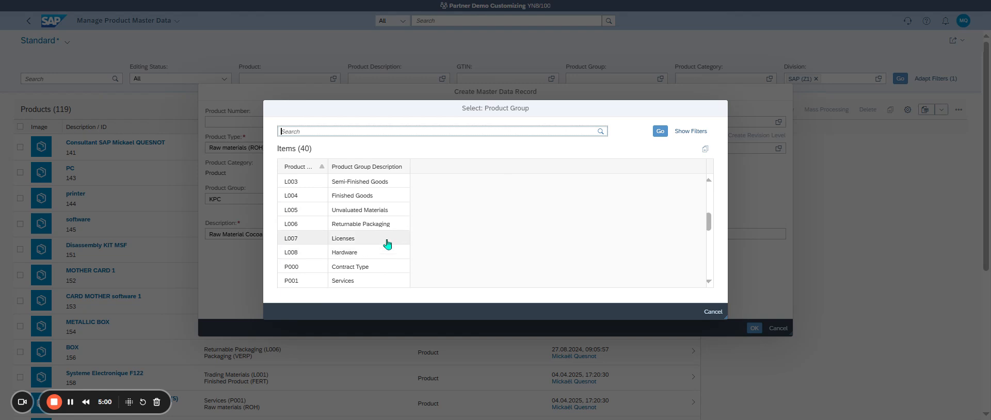
scroll(388, 244, down, 6)
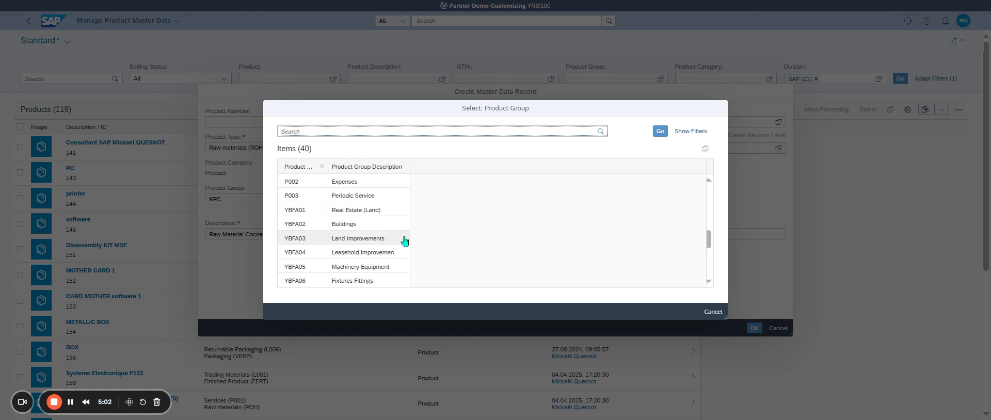
scroll(392, 245, up, 15)
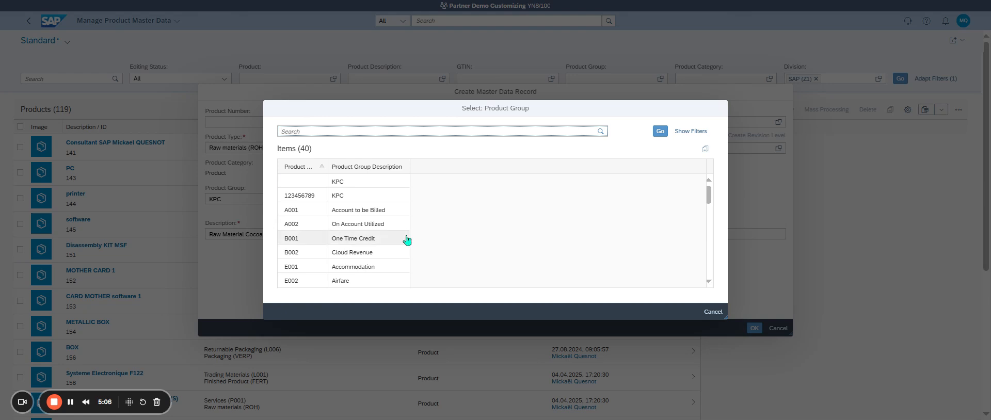
scroll(406, 239, down, 2)
scroll(407, 239, down, 8)
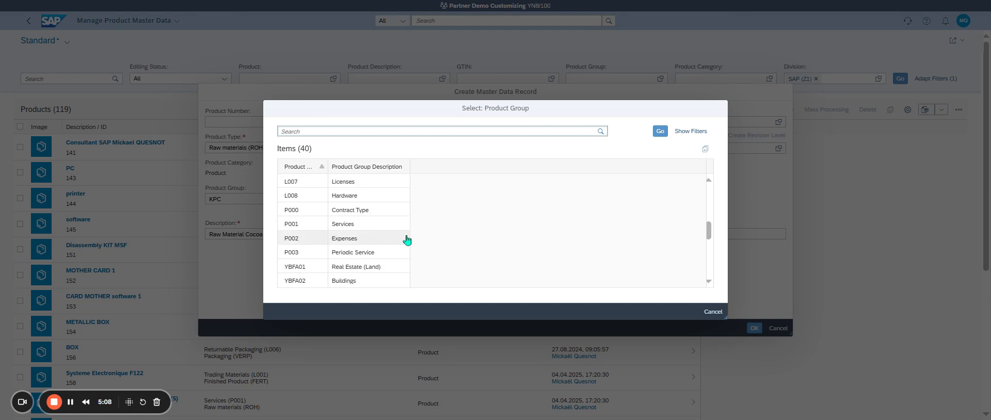
scroll(407, 239, down, 4)
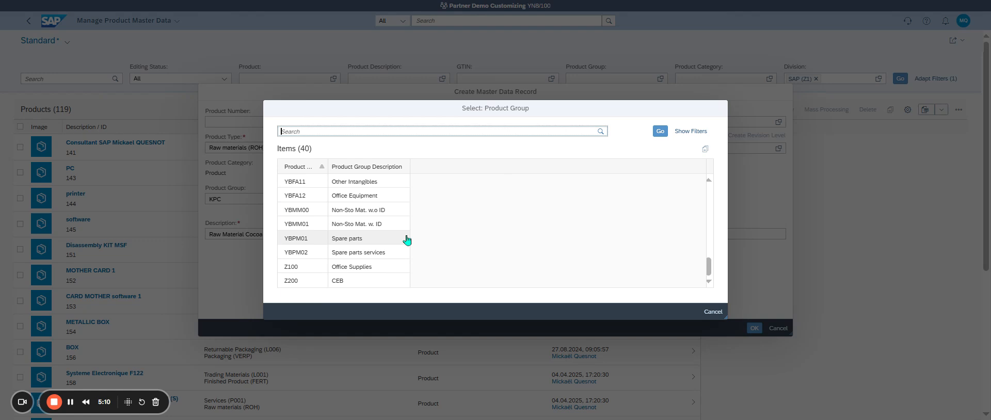
scroll(401, 249, up, 2)
scroll(401, 249, up, 10)
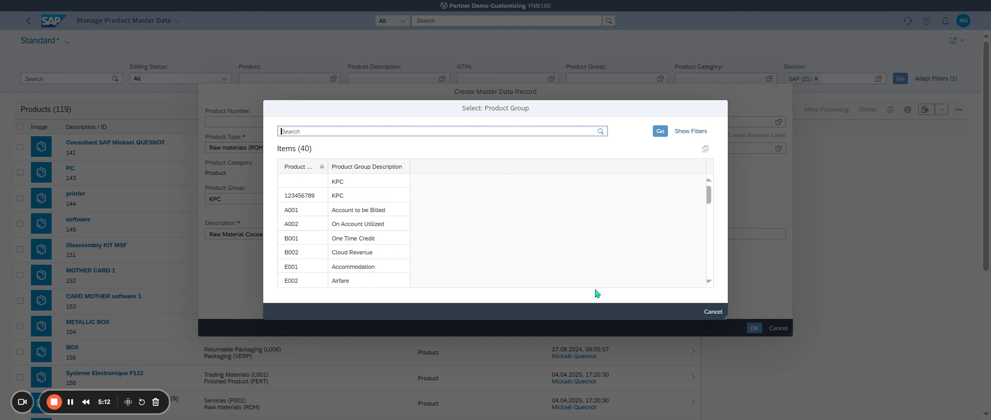
click(709, 281)
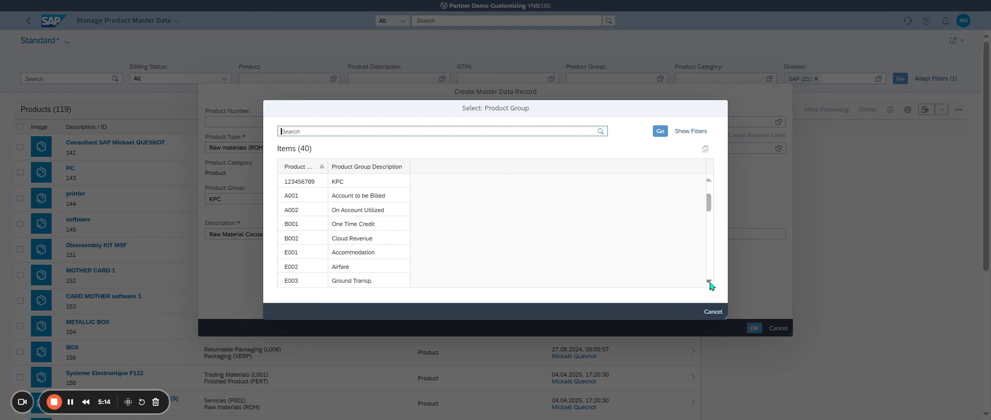
click(708, 281)
click(709, 281)
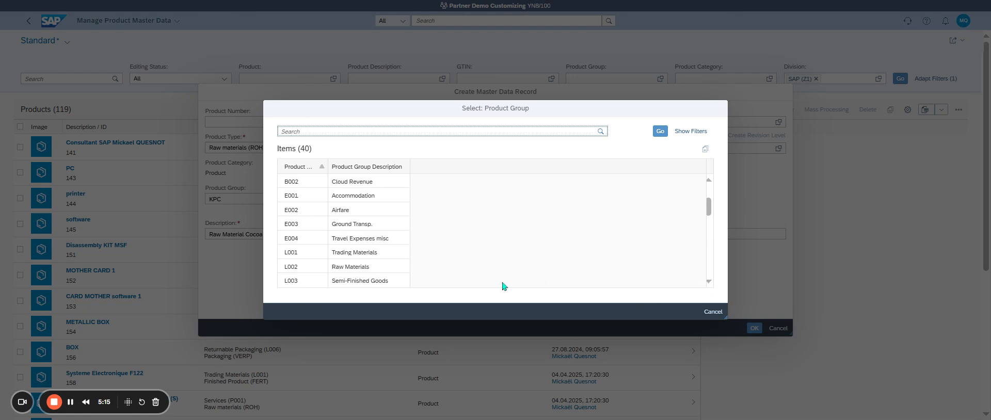
click(360, 269)
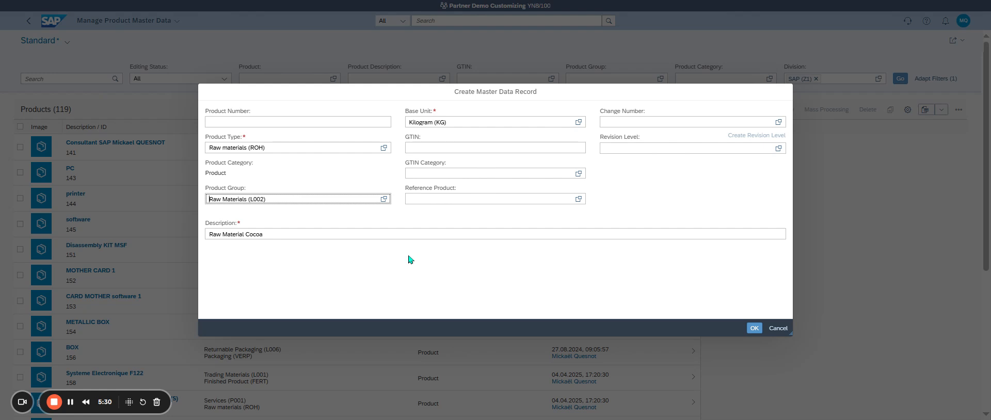
click(756, 329)
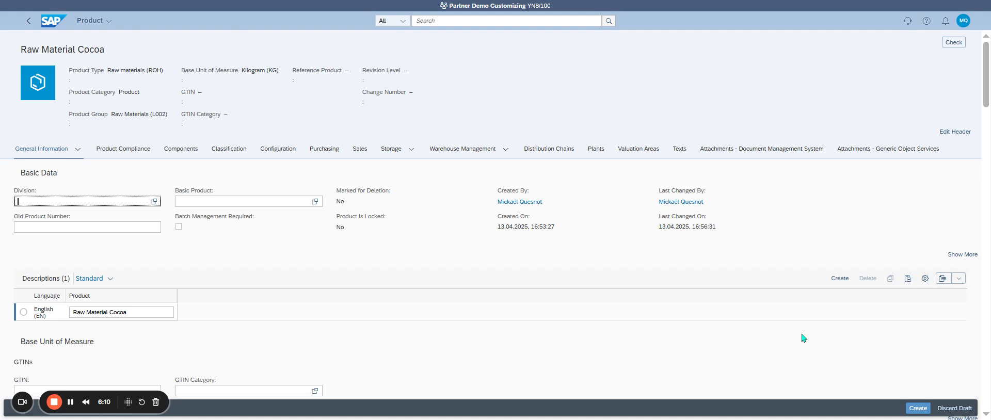
Add a French (FR) product description that reuses the English text Raw Material Cocoa.
click(839, 278)
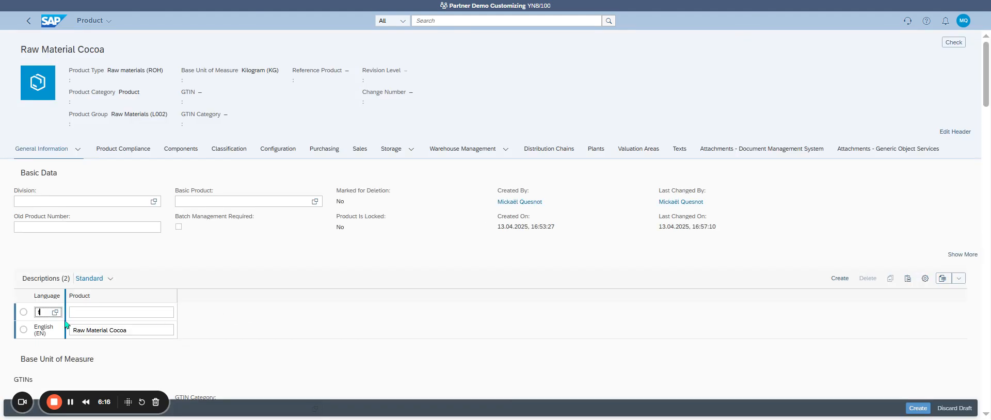
text(FR)
drag(139, 328, 24, 331)
key(ctrl+c)
triple_click(115, 328)
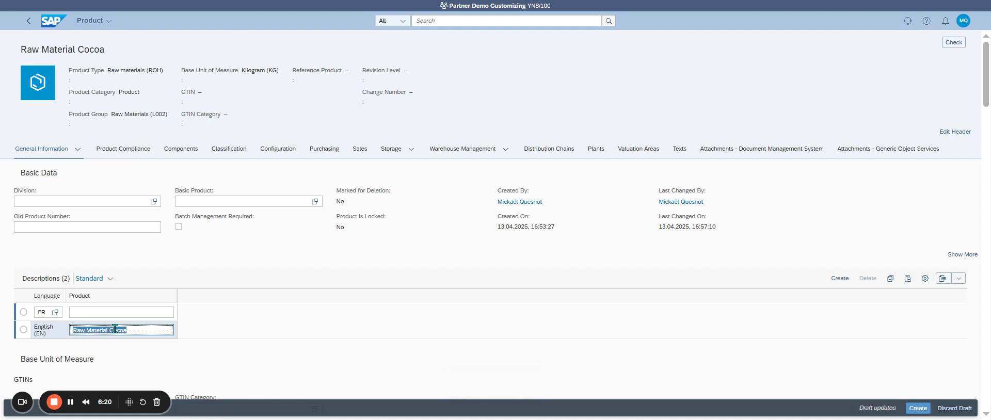
key(ctrl+c)
click(103, 312)
key(ctrl+v)
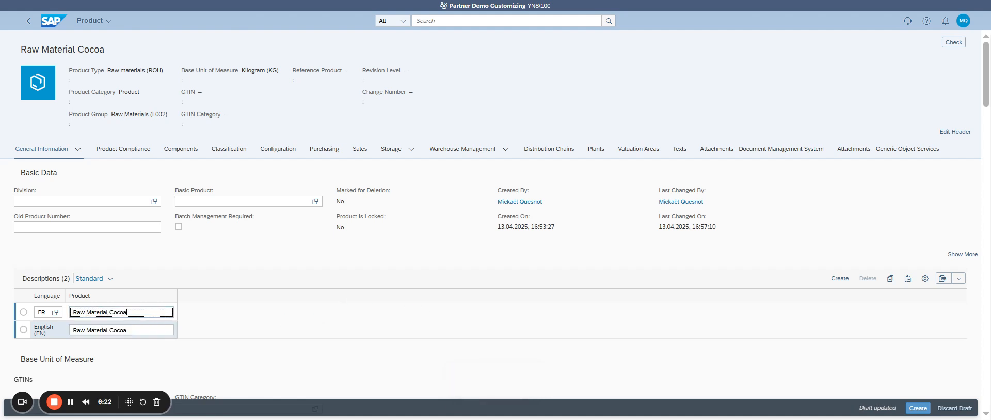
key(Return)
Add a valuation area record for KP01 to the product and assign the valuation class Raw Materials (3000).
click(640, 148)
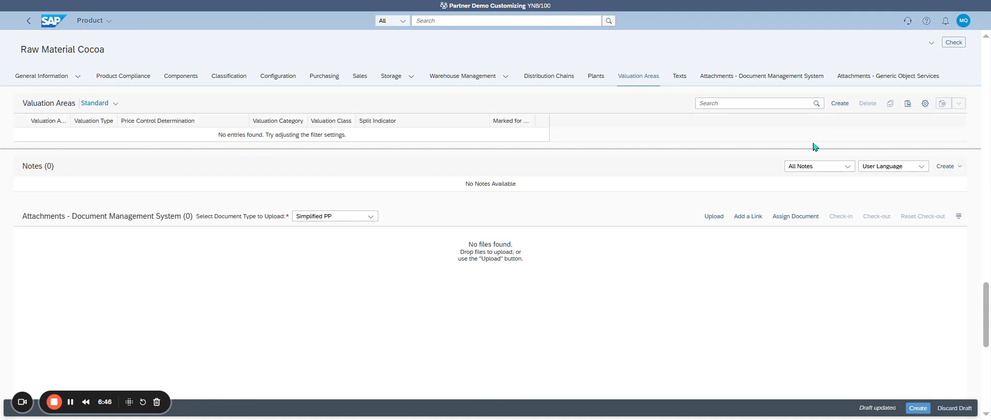
click(839, 106)
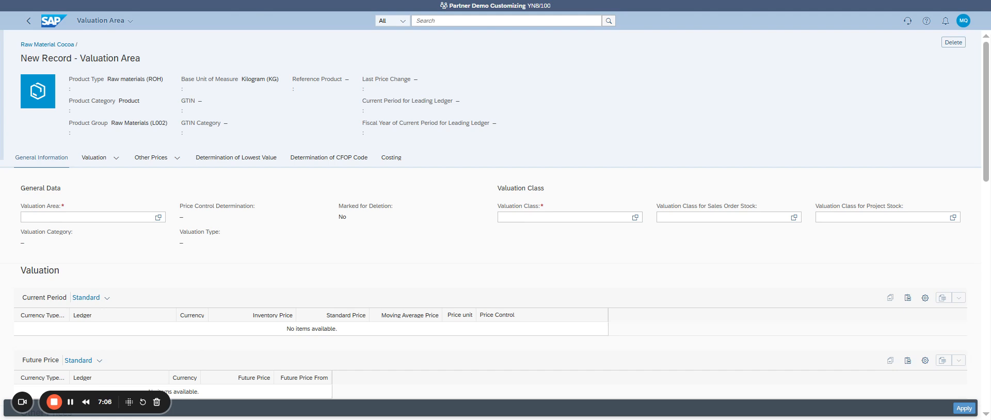
click(158, 217)
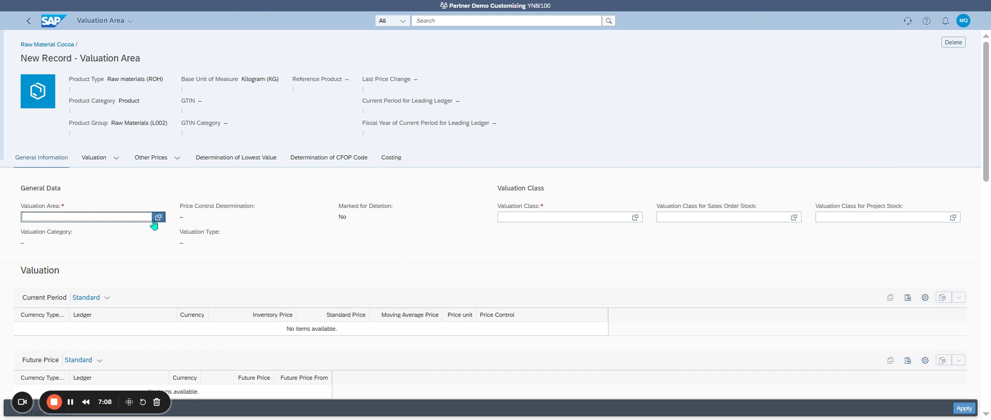
click(711, 313)
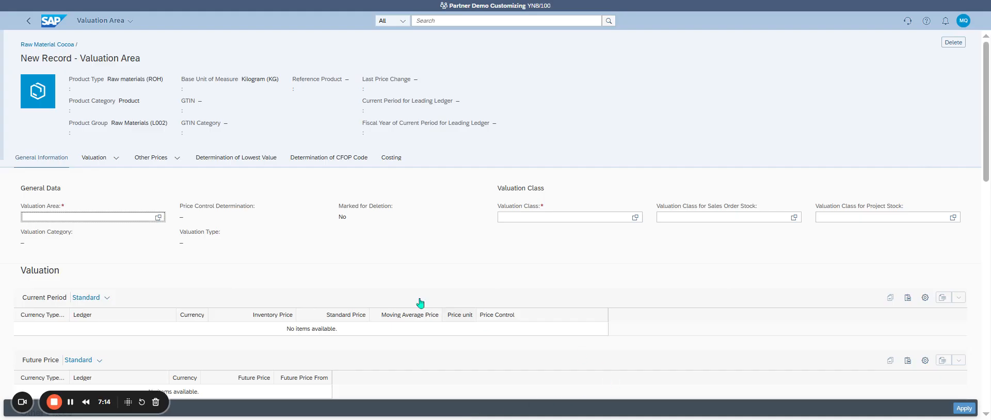
click(161, 217)
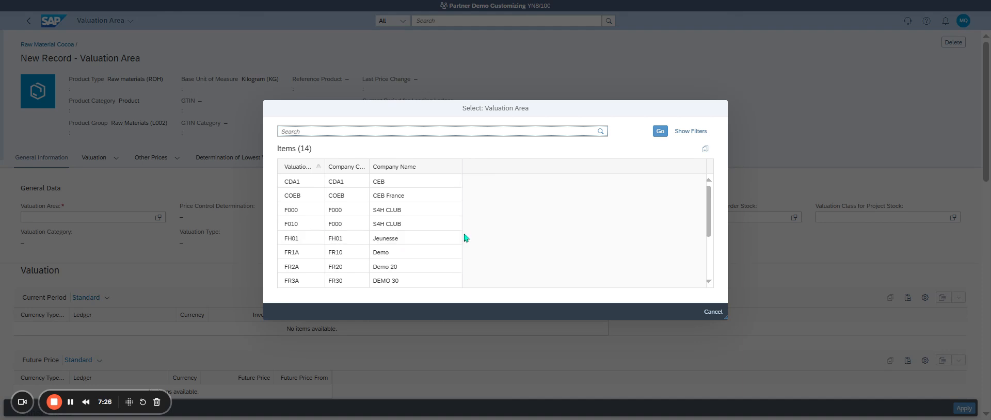
drag(725, 318, 788, 372)
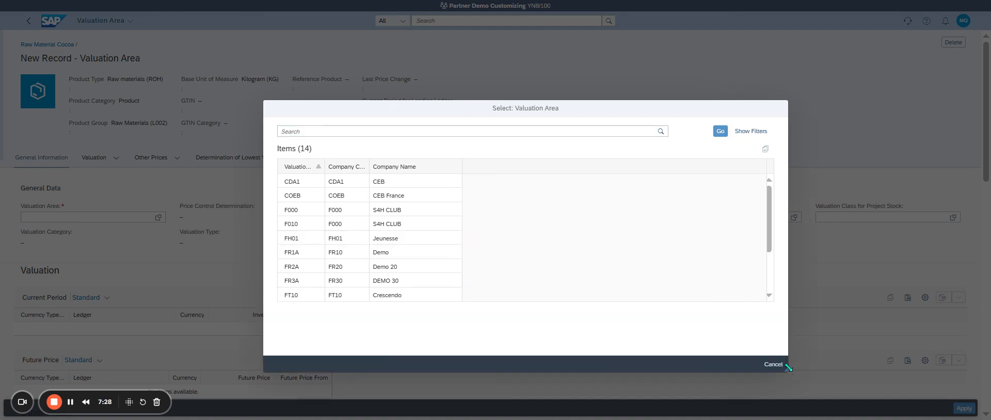
scroll(434, 304, down, 2)
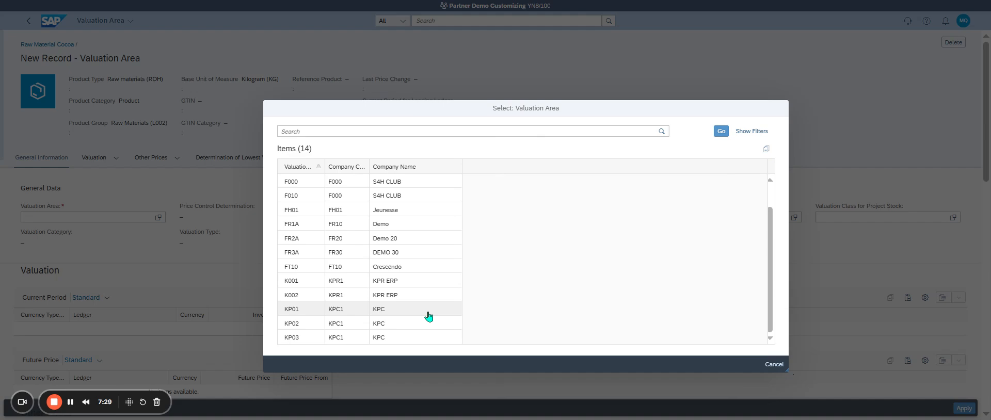
click(395, 309)
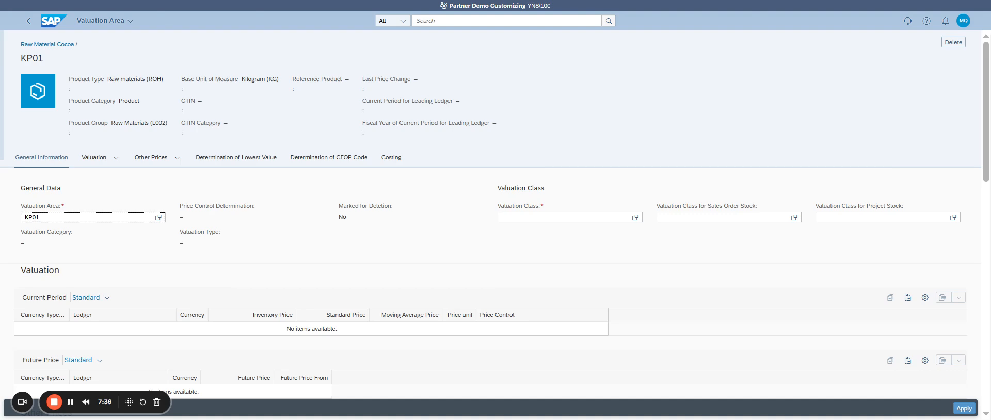
click(635, 217)
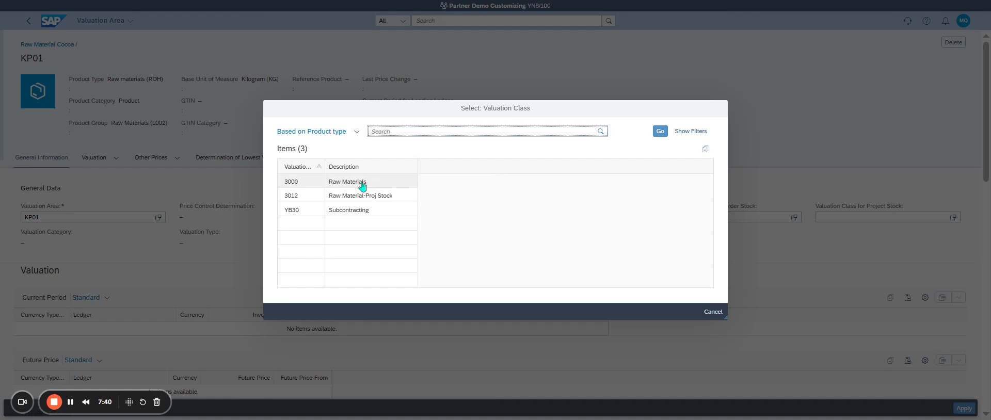
click(362, 183)
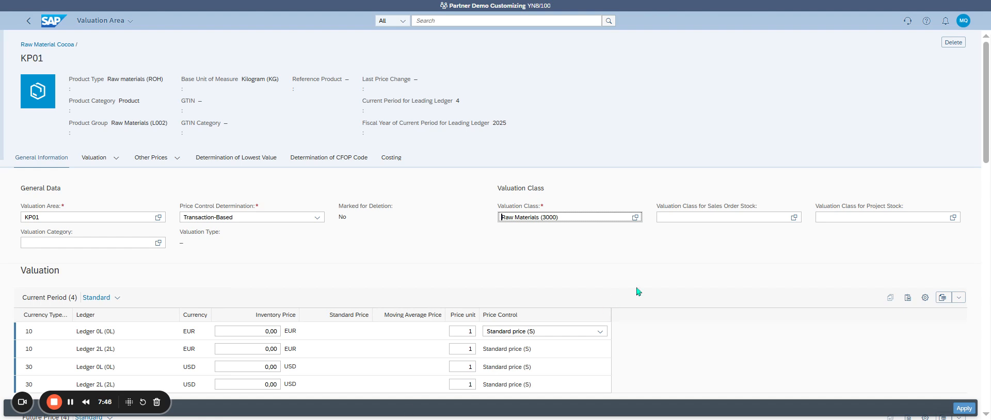
Set the current-period inventory price of Ledger 0L in EUR to 20 and apply the valuation area record.
scroll(638, 291, down, 3)
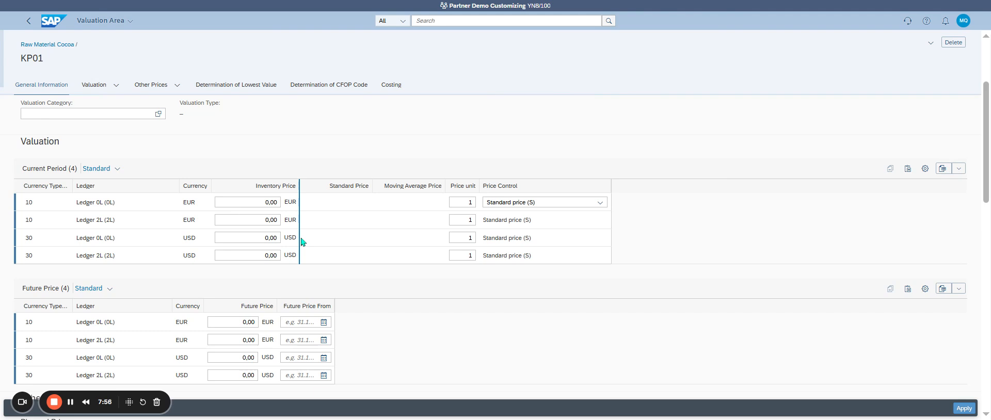
click(222, 206)
click(323, 205)
key(shift+Tab)
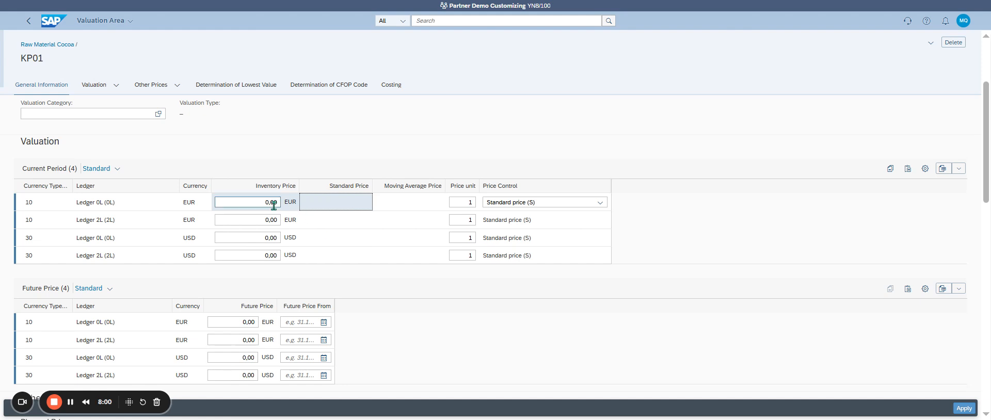
text(20)
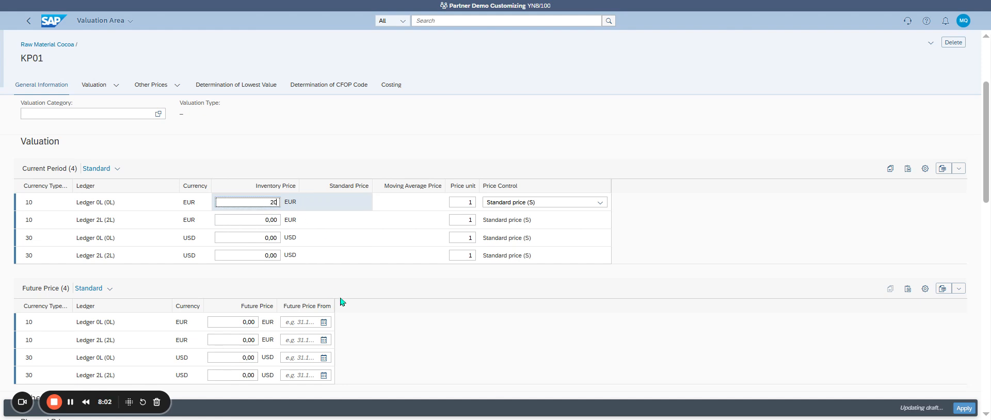
scroll(350, 294, up, 3)
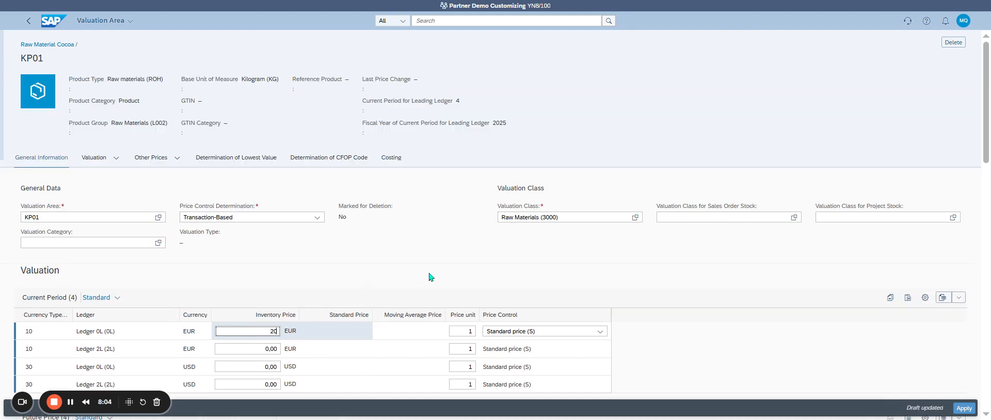
scroll(571, 271, down, 3)
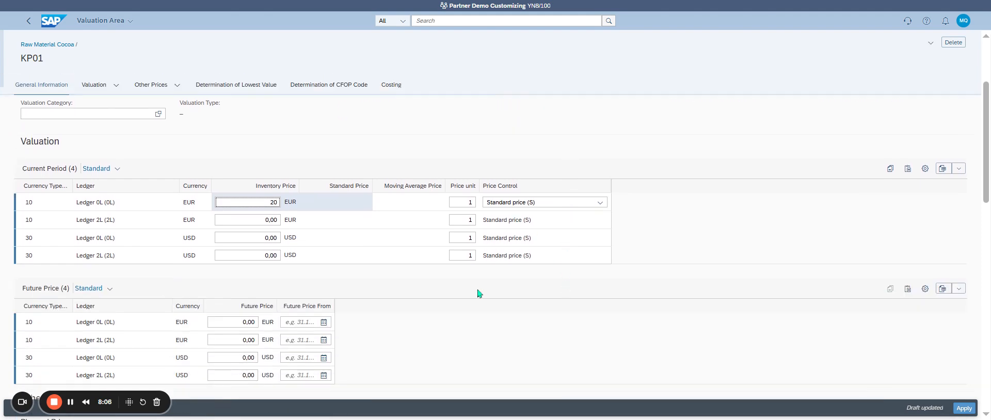
click(483, 302)
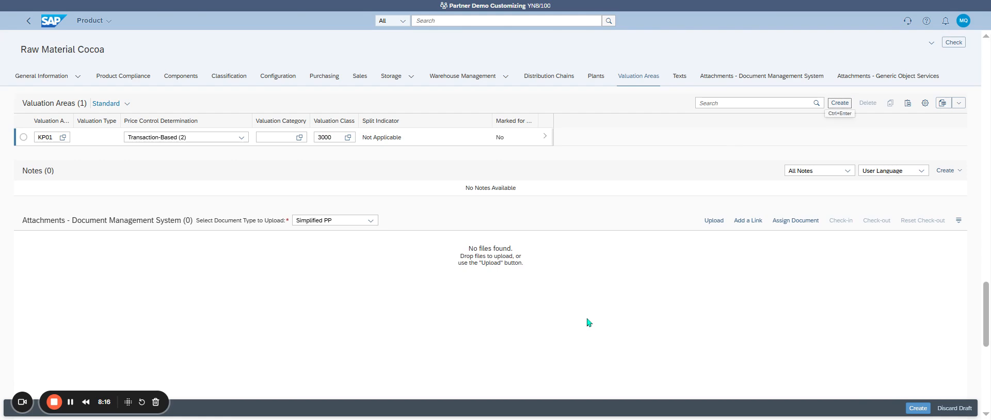
Create the product Raw Material Cocoa from the draft and put the saved record into edit mode.
scroll(586, 320, up, 20)
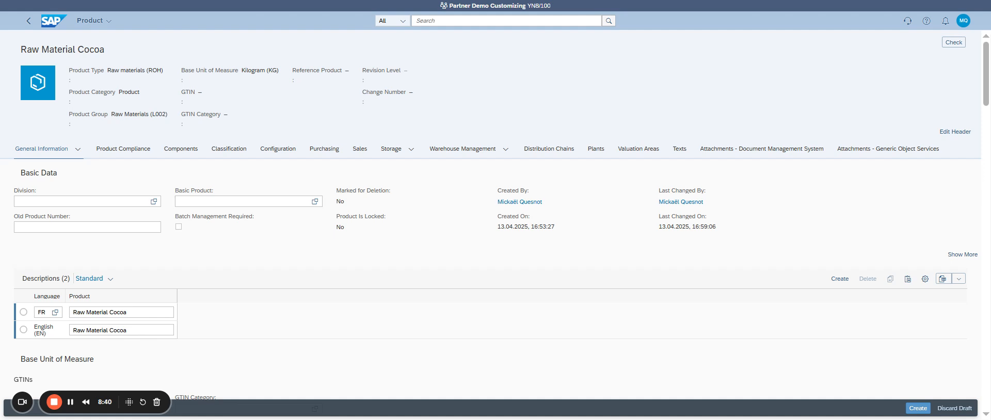
click(918, 408)
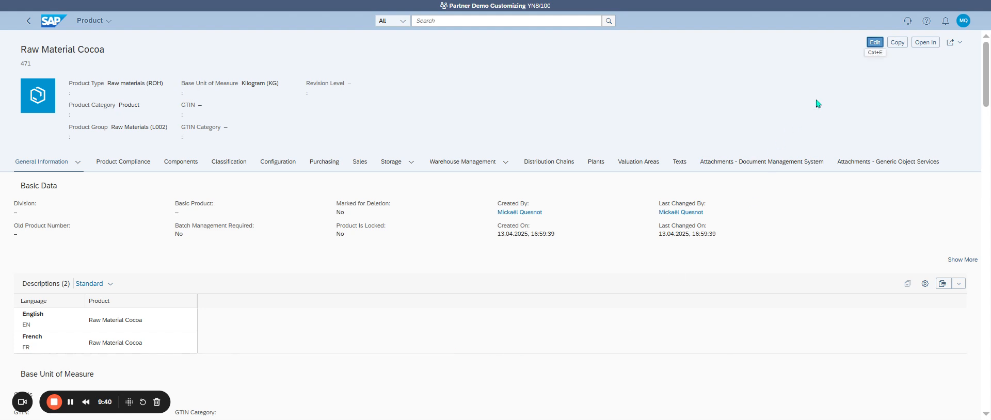
click(874, 42)
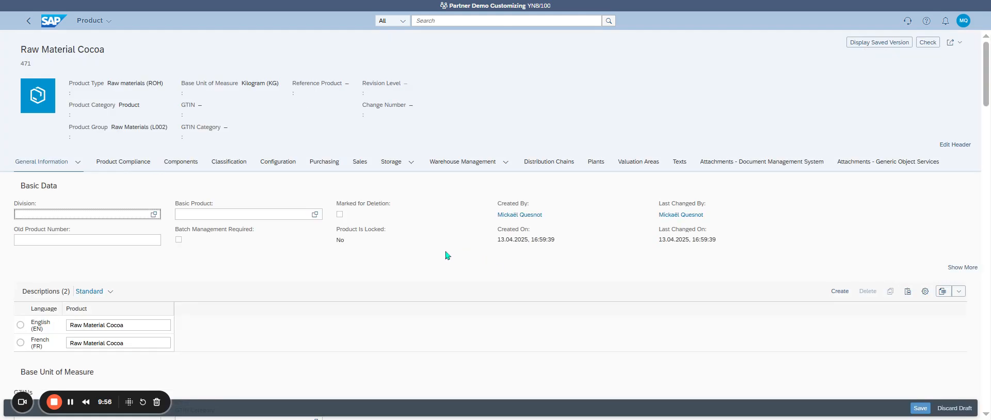
Open the product's plant record KPC AIX (KP01) and set its profit center to Direction KPC (10093101).
click(594, 162)
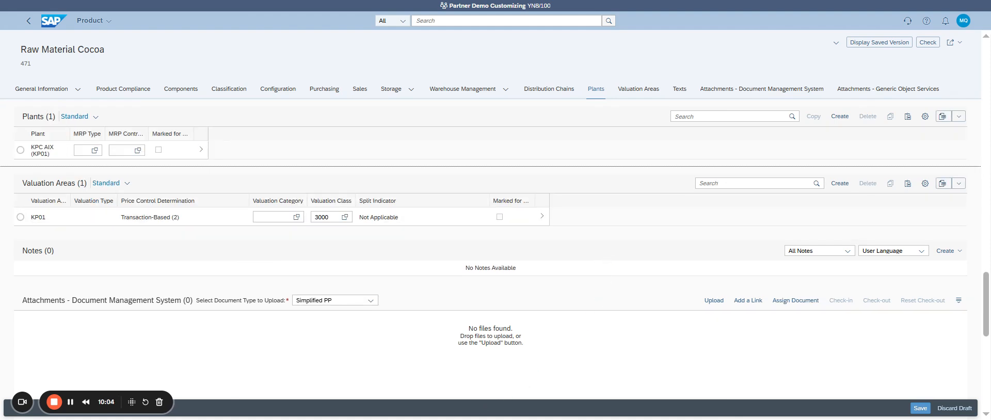
click(201, 153)
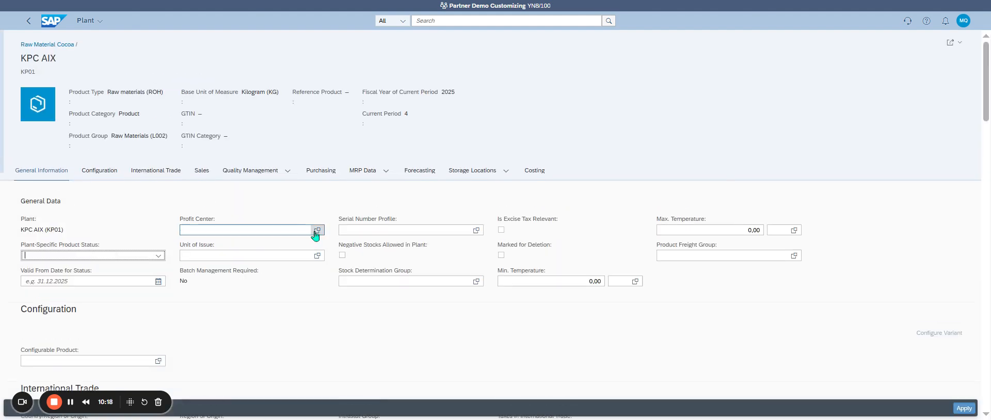
click(317, 231)
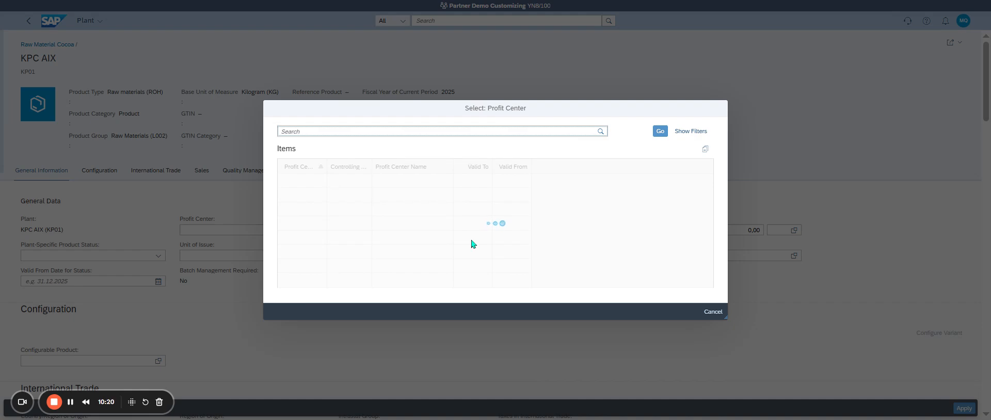
click(713, 312)
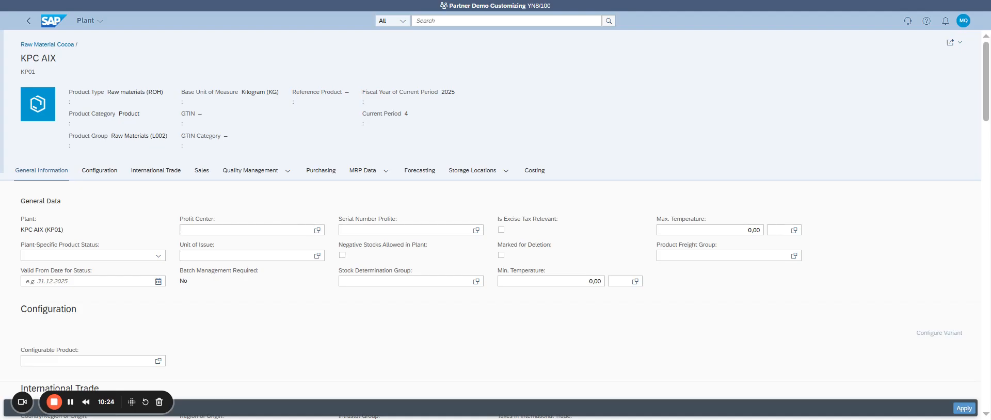
click(316, 230)
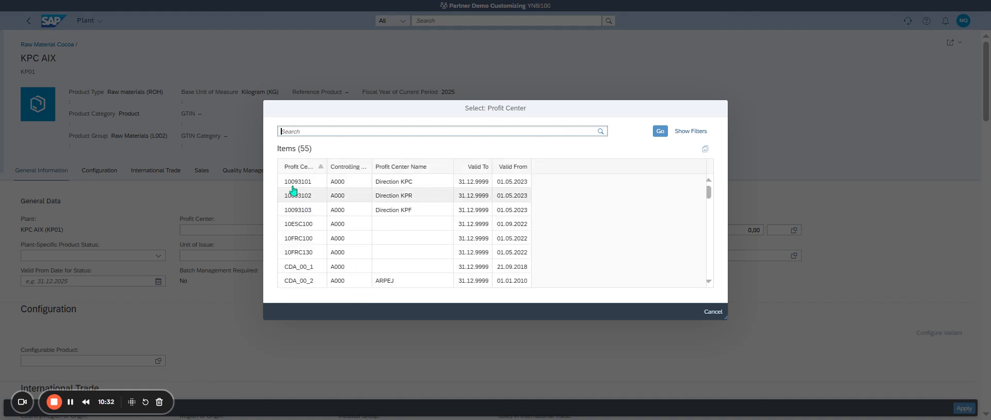
click(293, 184)
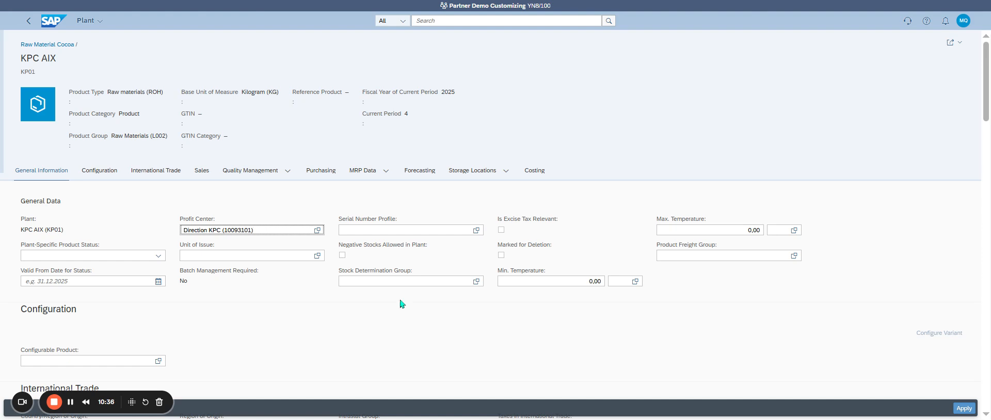
Set the availability check in the plant's sales data to Stock and Rel. Rec. (SR).
click(115, 172)
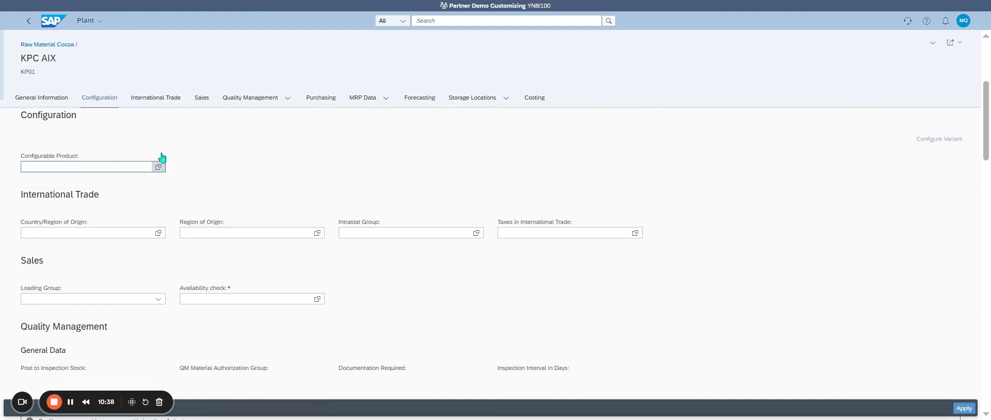
click(157, 99)
click(202, 99)
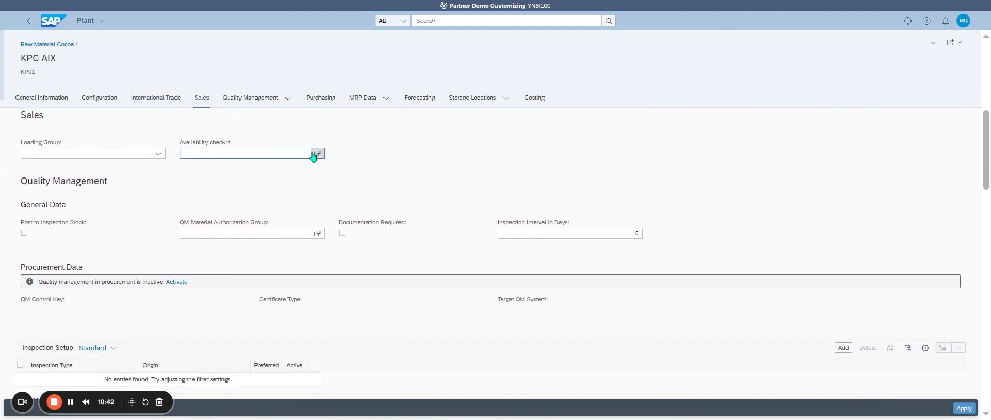
click(284, 154)
click(316, 154)
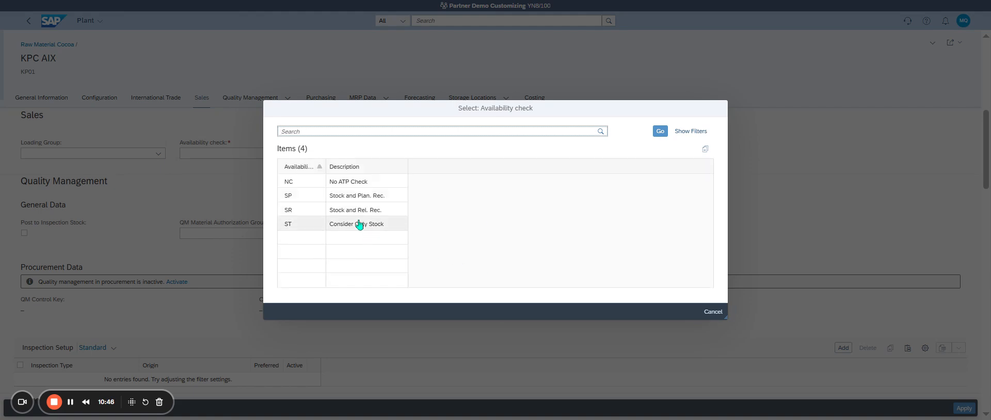
click(398, 212)
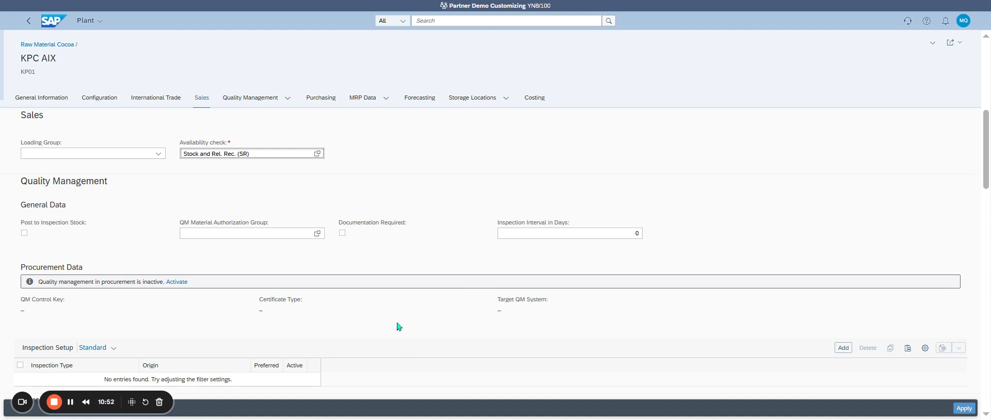
Assign the purchasing group KPC Purchasing (KPC) to the plant and allow automatic purchase orders.
click(333, 101)
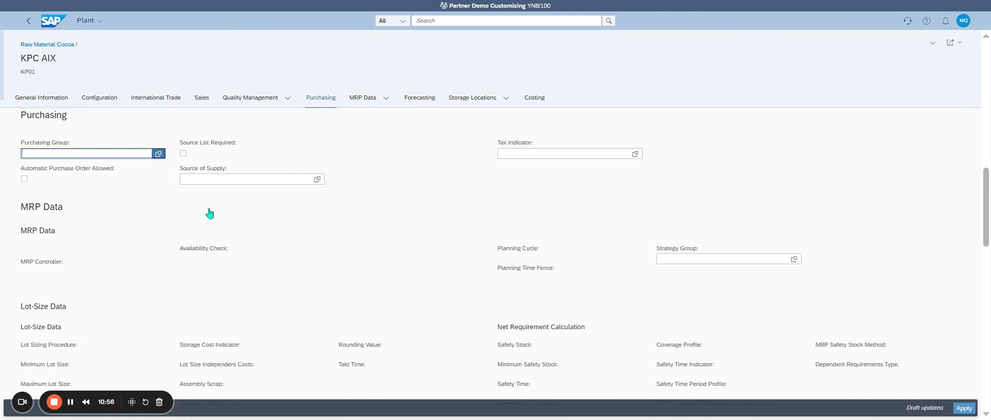
key(F4)
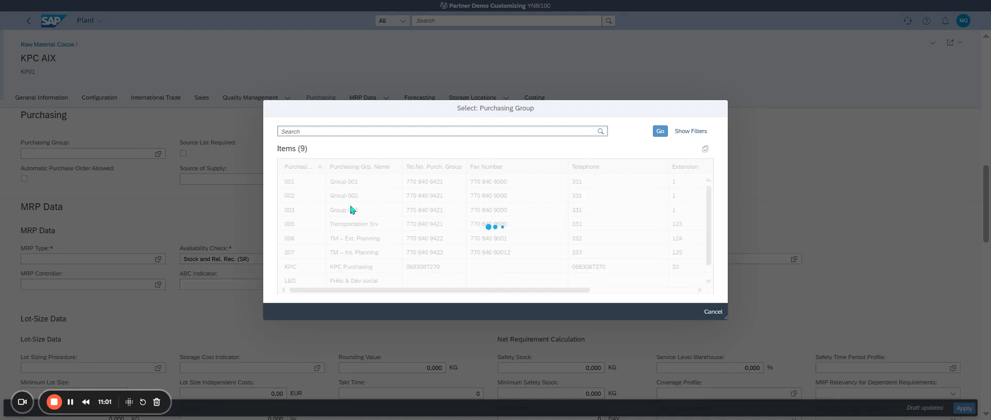
click(320, 269)
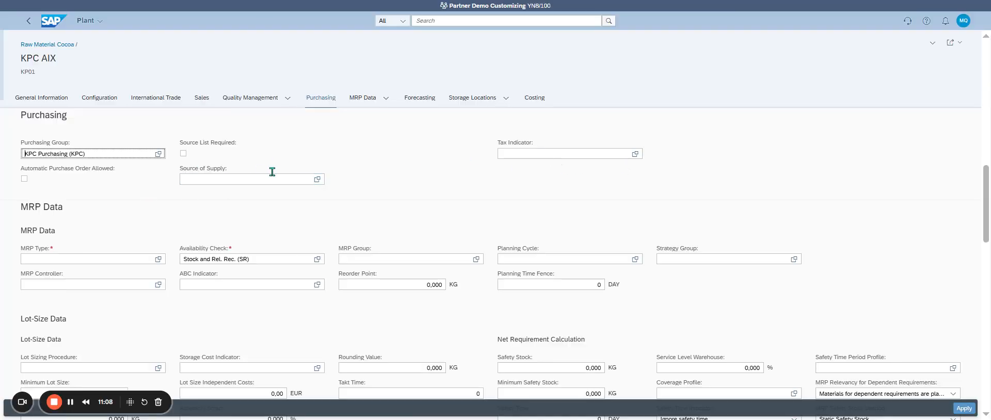
click(24, 179)
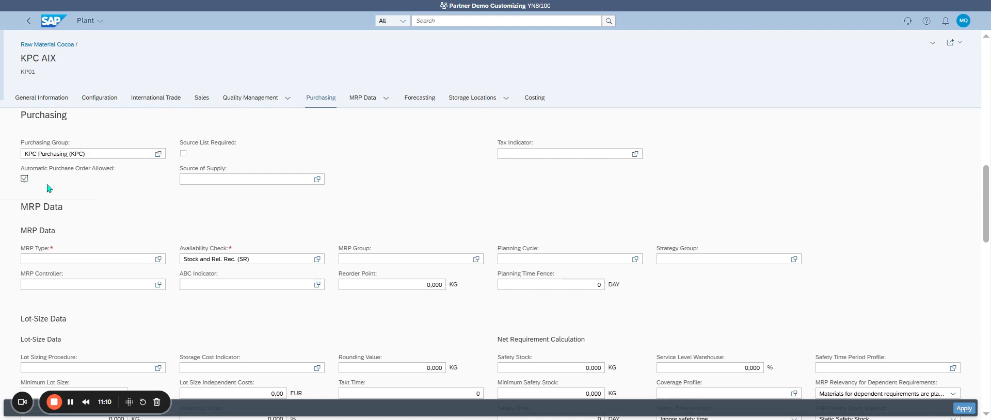
Set the plant's MRP type to Forecast Consumption, No Planning Time Fence (PD) and its lot sizing procedure to Lot-for-lot order quantity (EX).
click(158, 259)
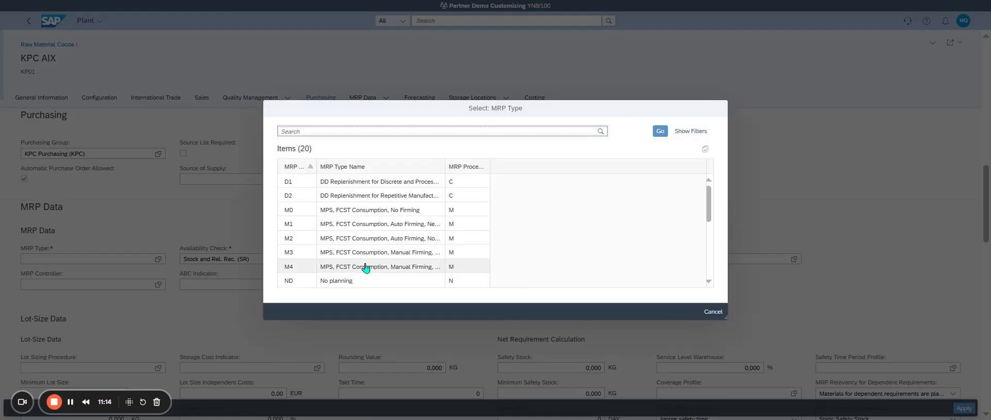
scroll(366, 267, down, 3)
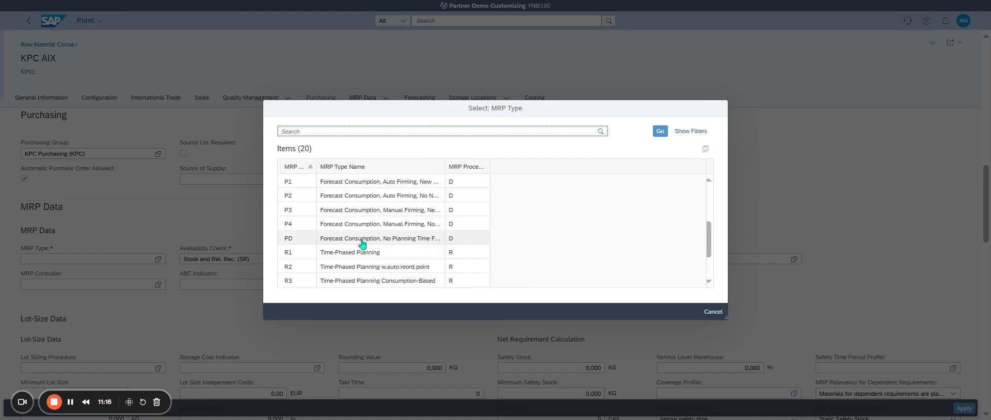
click(363, 240)
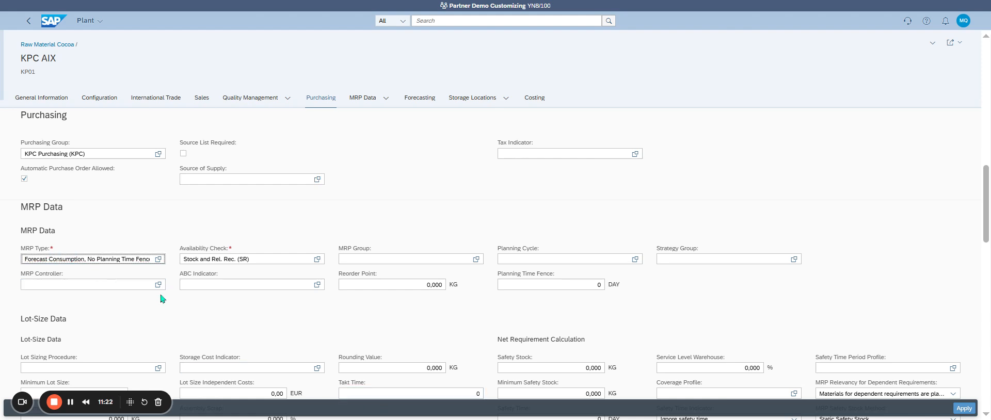
click(157, 368)
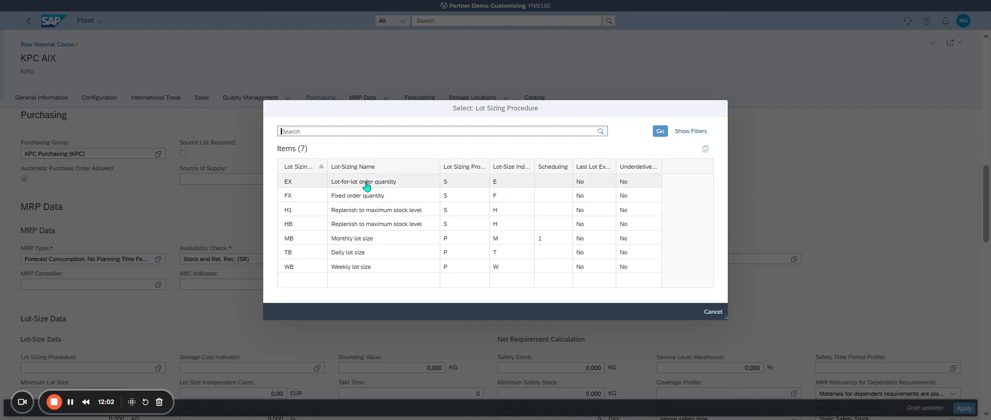
click(366, 183)
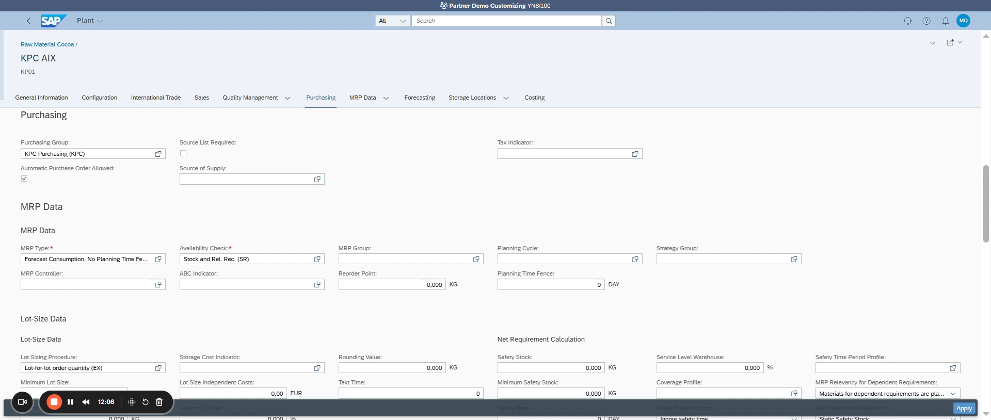
scroll(482, 311, down, 2)
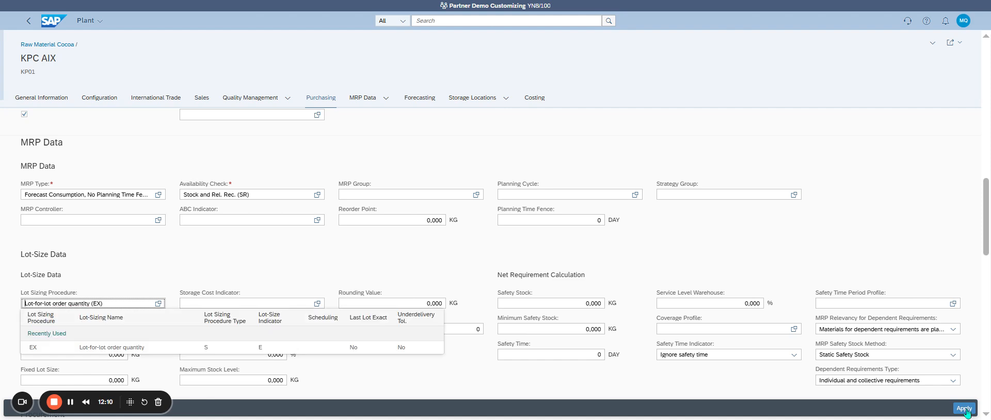
click(626, 386)
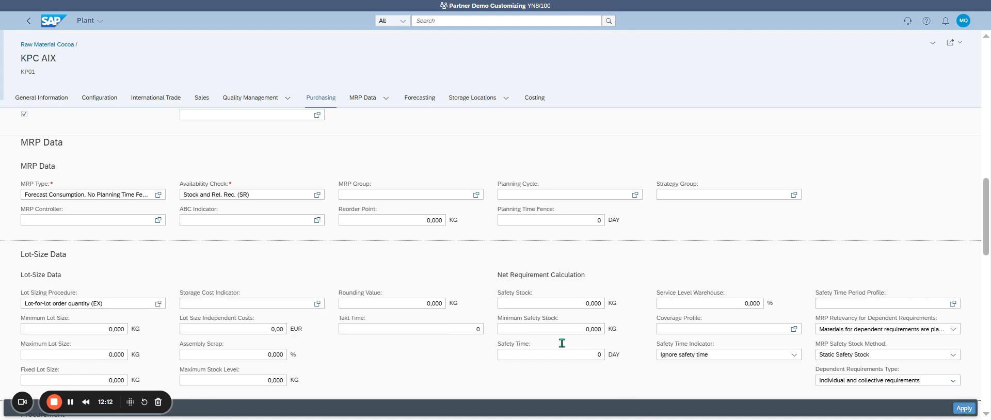
Set the plant's procurement type to External Procurement and apply the plant data to return to the product.
scroll(561, 343, down, 2)
scroll(562, 343, down, 5)
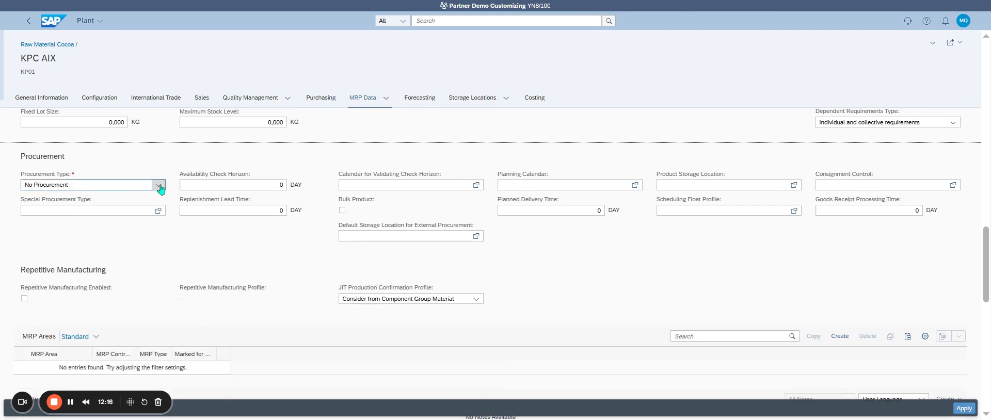
click(159, 185)
click(138, 211)
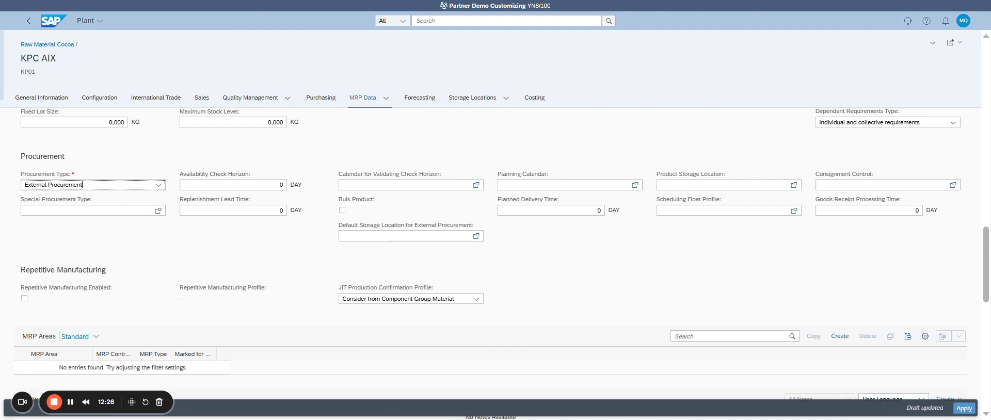
scroll(221, 253, down, 5)
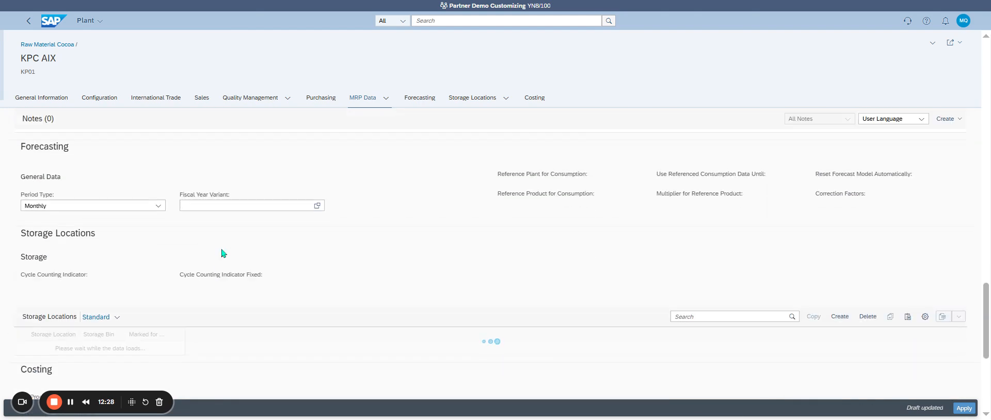
scroll(222, 253, up, 5)
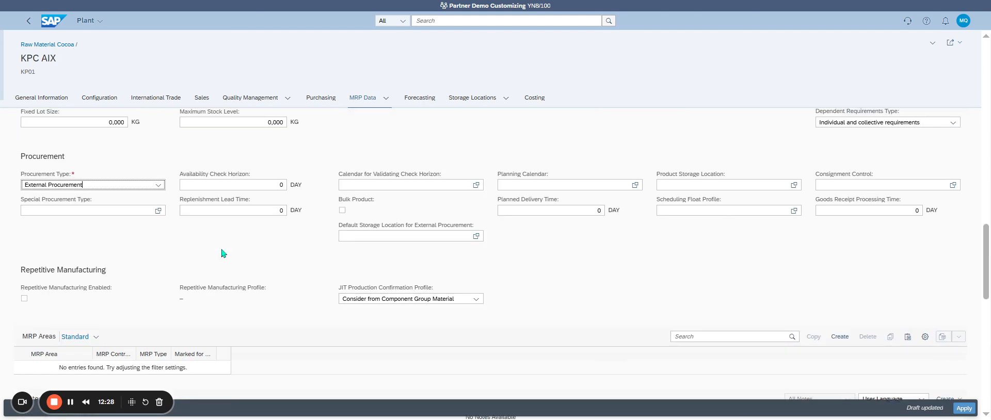
click(962, 409)
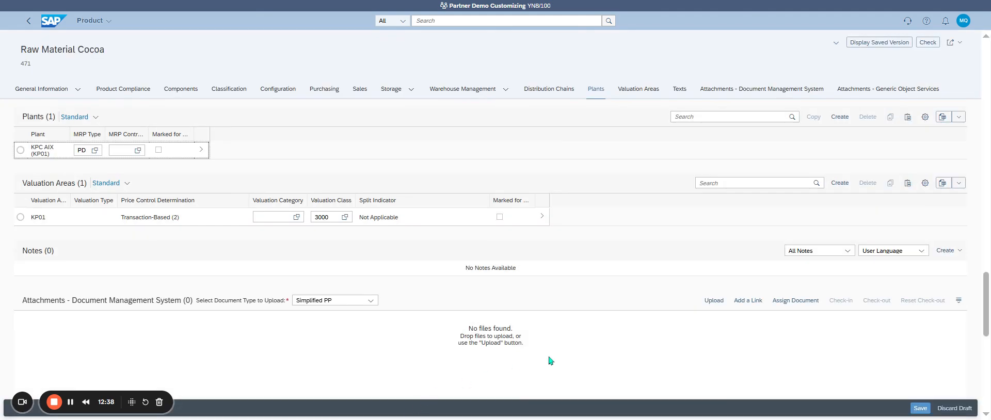
Assign MRP controller 001 to plant KPC AIX (KP01) in the product's plant list and save the product.
click(137, 150)
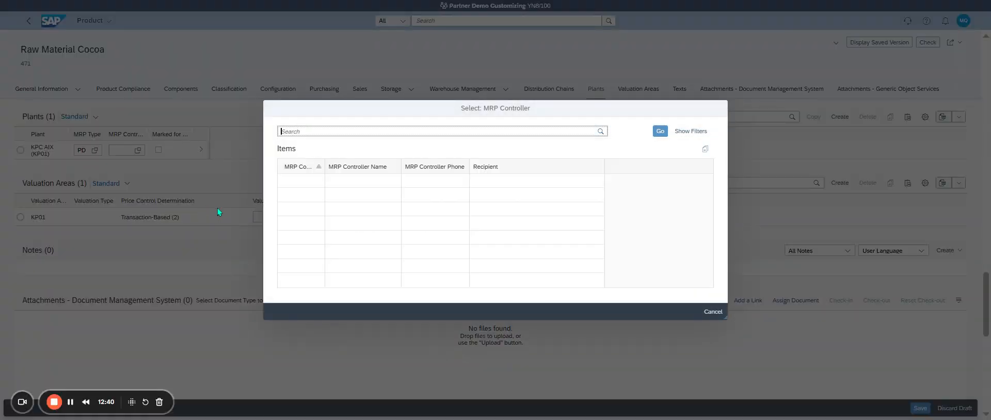
click(312, 182)
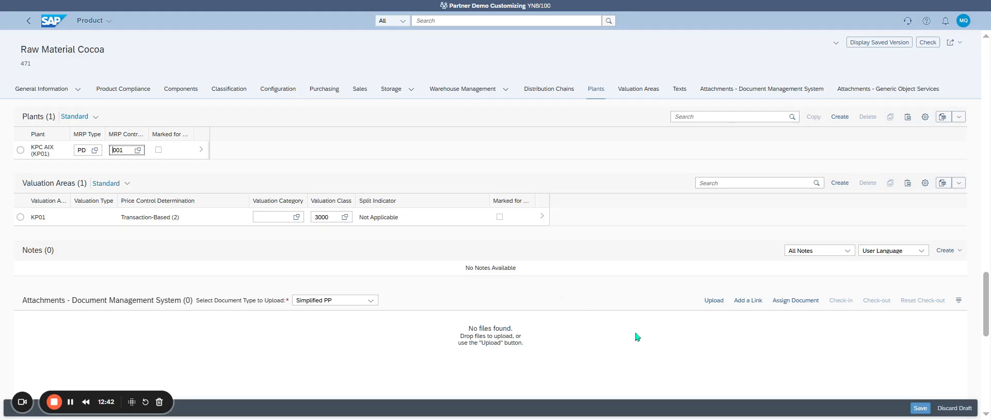
click(920, 408)
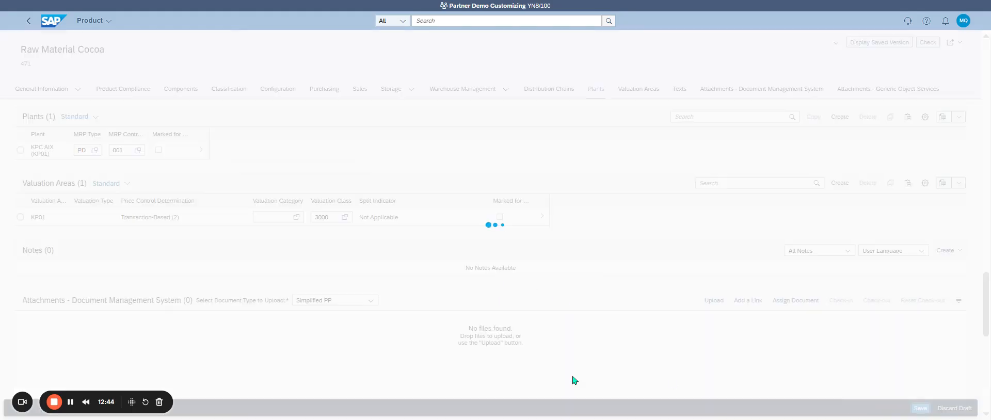